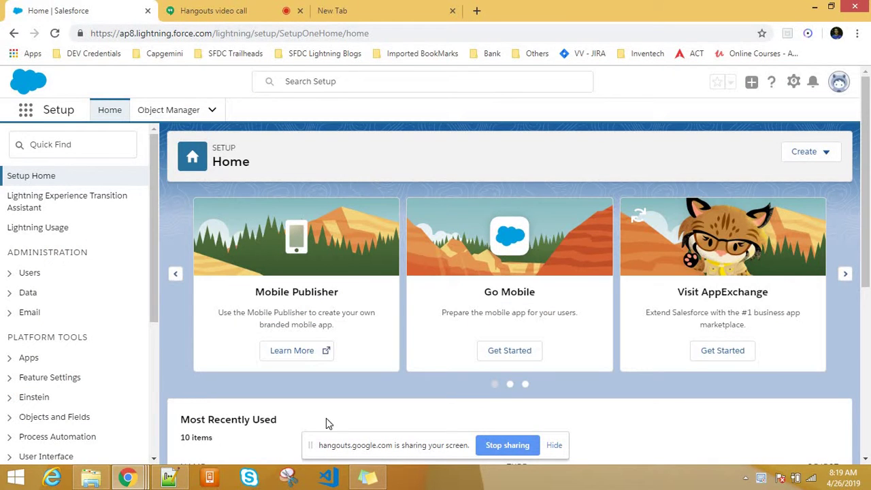
Step: Bring the Notepad++ class notes to the front and hide the screen-sharing notice
{"action": "left_click", "coordinate": [170, 479]}
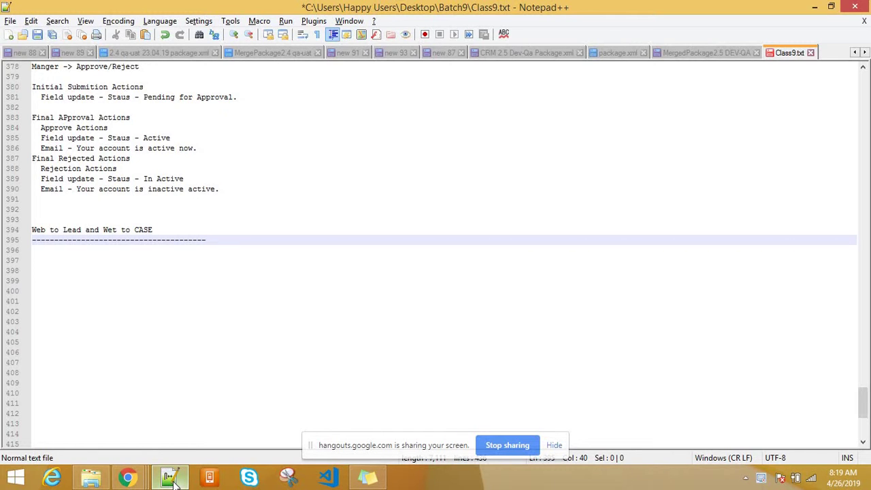
{"action": "left_click", "coordinate": [549, 452]}
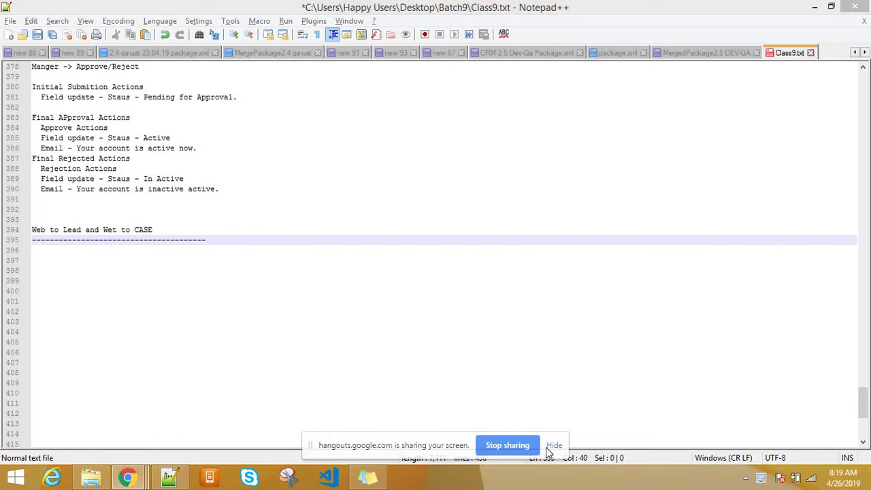
{"action": "left_click", "coordinate": [554, 446]}
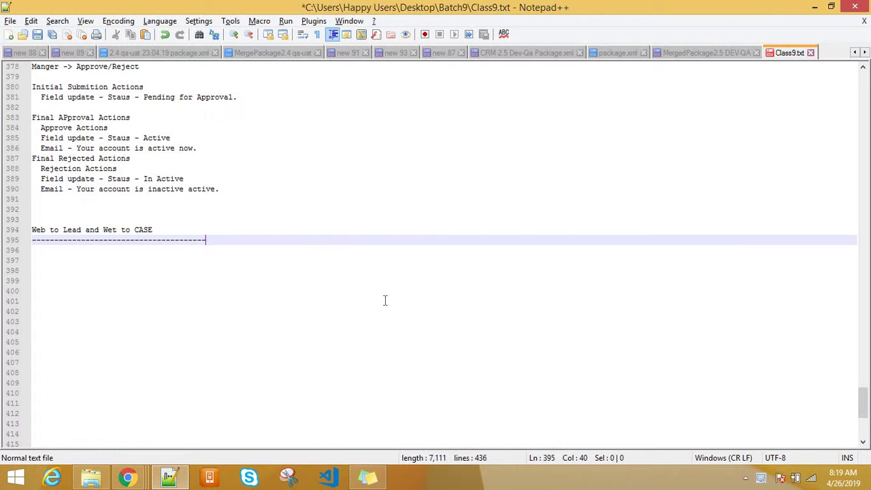
Step: Correct 'Wet' to 'Web' in the line 394 heading
{"action": "left_click_drag", "start_coordinate": [213, 241], "coordinate": [116, 196]}
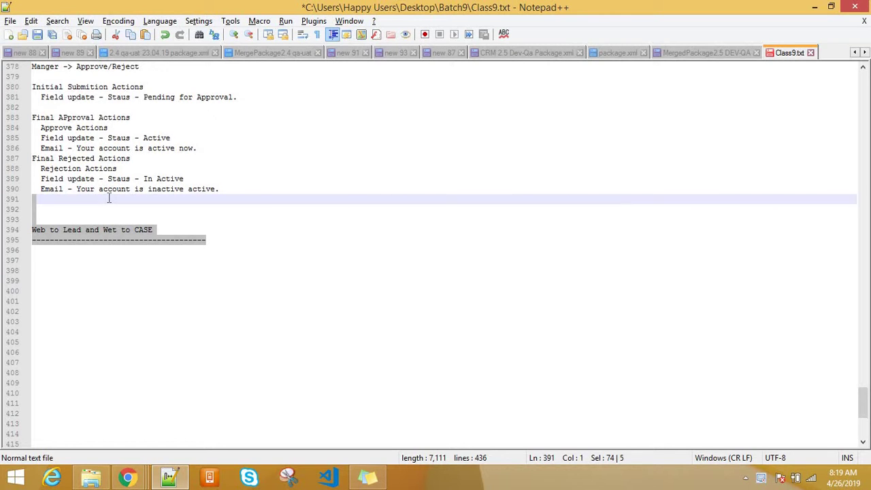
{"action": "left_click", "coordinate": [117, 240]}
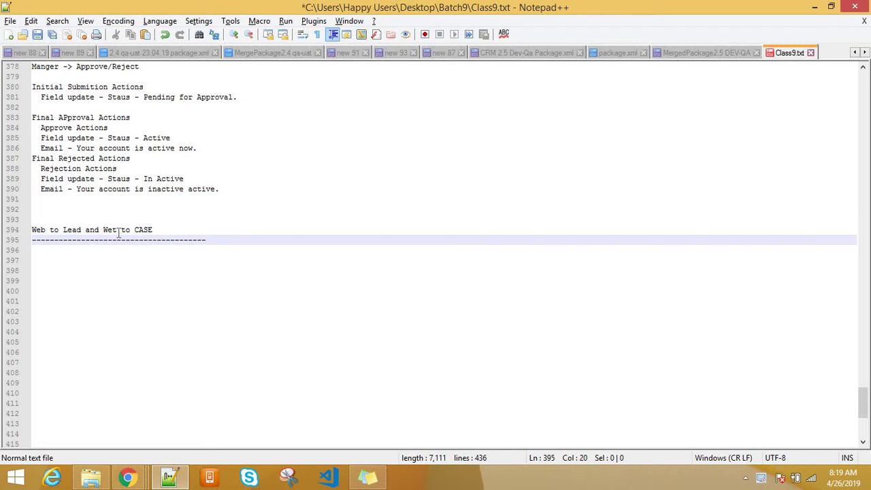
{"action": "left_click", "coordinate": [118, 230]}
{"action": "key", "text": "BackSpace"}
{"action": "type", "text": "b"}
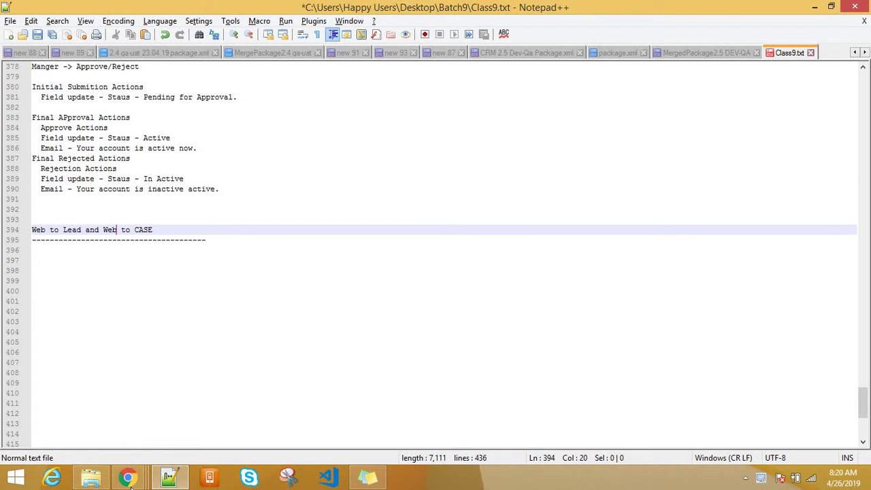
Step: Bring the Salesforce Setup Home Chrome window to the front
{"action": "mouse_move", "coordinate": [127, 477]}
{"action": "left_click", "coordinate": [70, 421]}
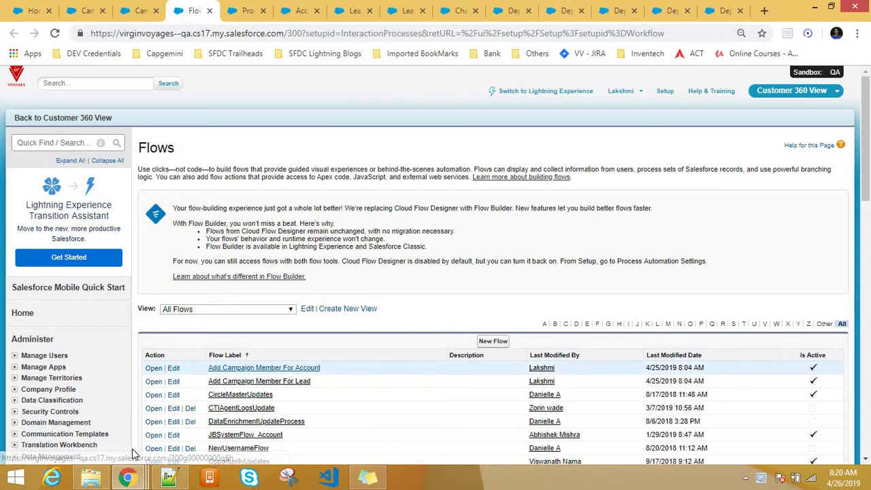
{"action": "mouse_move", "coordinate": [127, 478]}
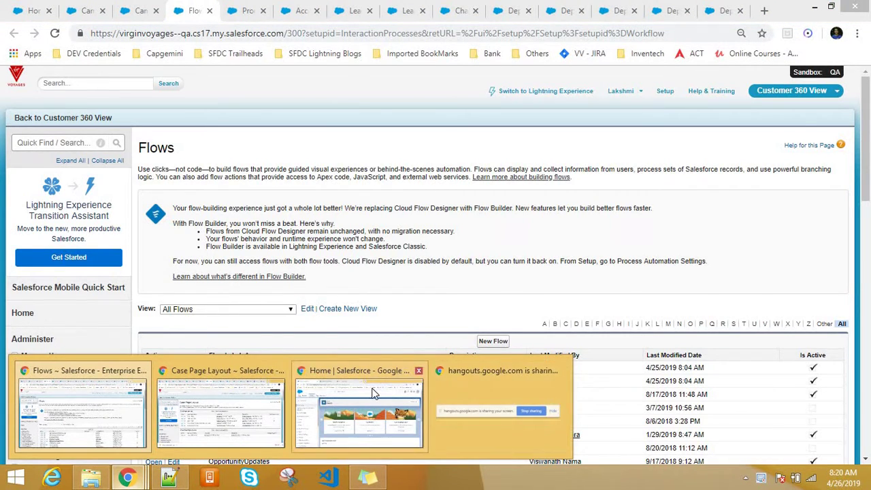
{"action": "left_click", "coordinate": [387, 397]}
Step: Load facebook.com in the empty new tab
{"action": "left_click", "coordinate": [353, 8]}
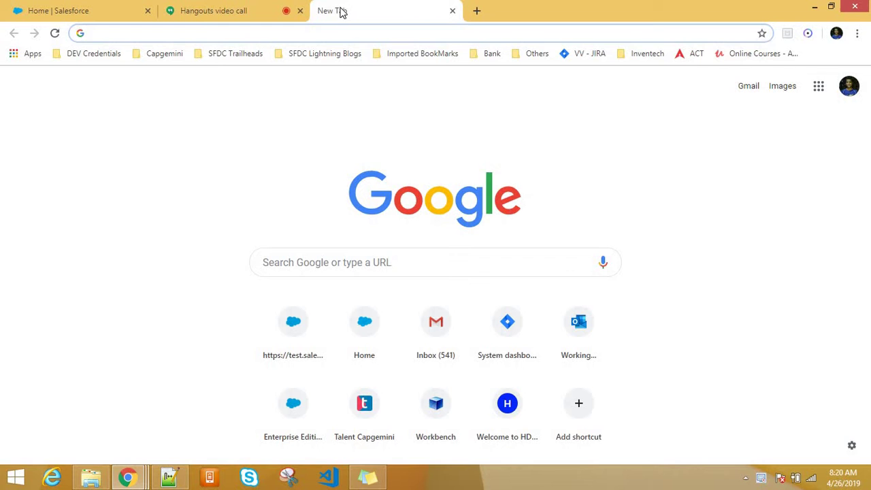
{"action": "type", "text": "facebook.com"}
{"action": "key", "text": "Return"}
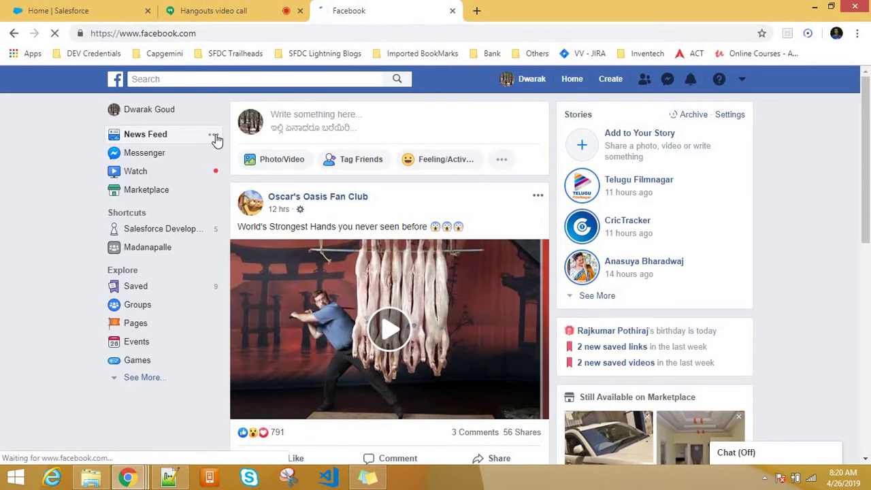
Step: Start a Facebook post, expand all post options, dismiss the Live video tip and show Messenger audiences
{"action": "left_click", "coordinate": [215, 136]}
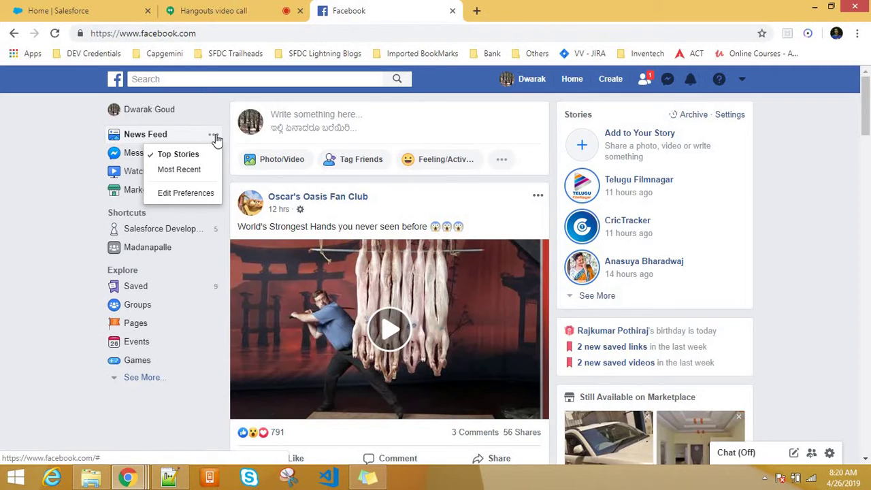
{"action": "left_click", "coordinate": [308, 128]}
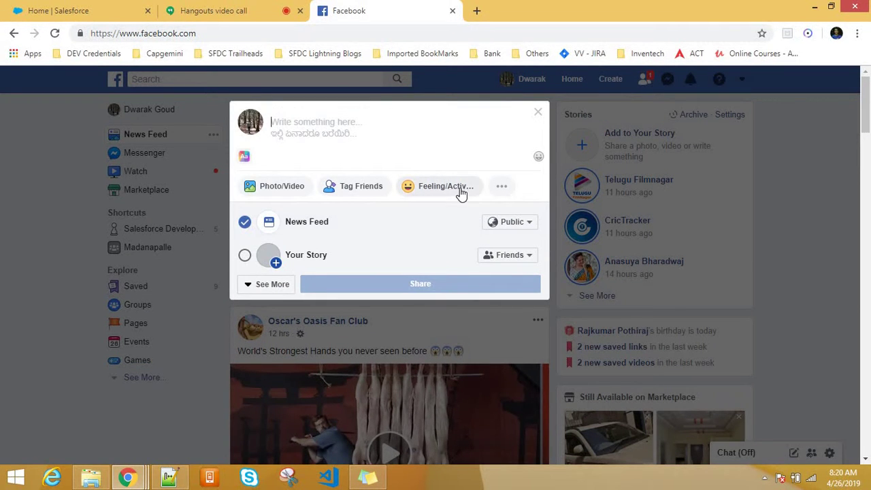
{"action": "left_click", "coordinate": [504, 187]}
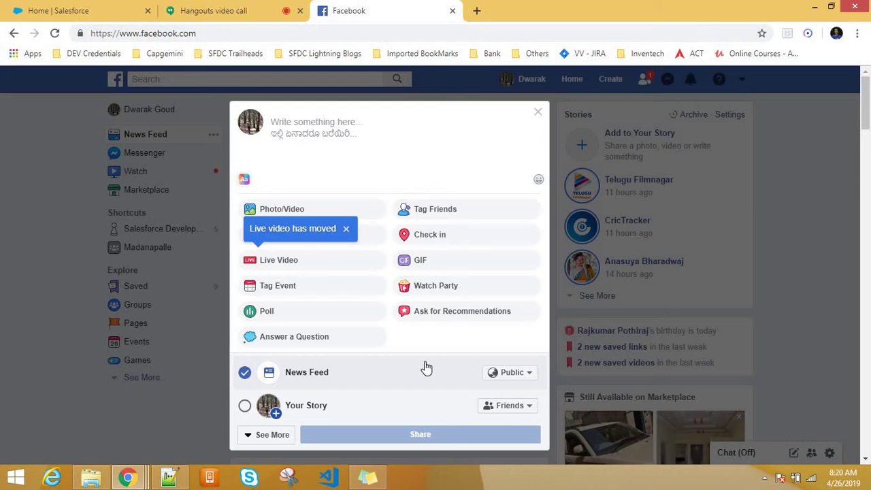
{"action": "left_click", "coordinate": [308, 157]}
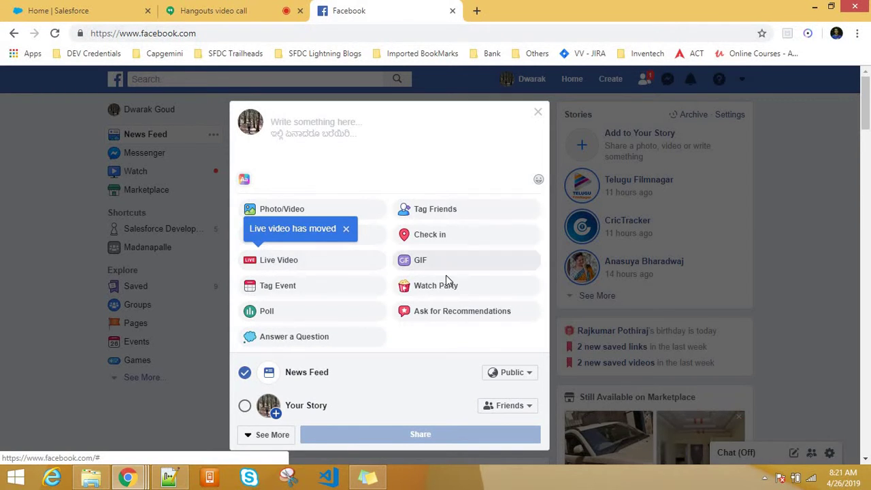
{"action": "left_click", "coordinate": [346, 229]}
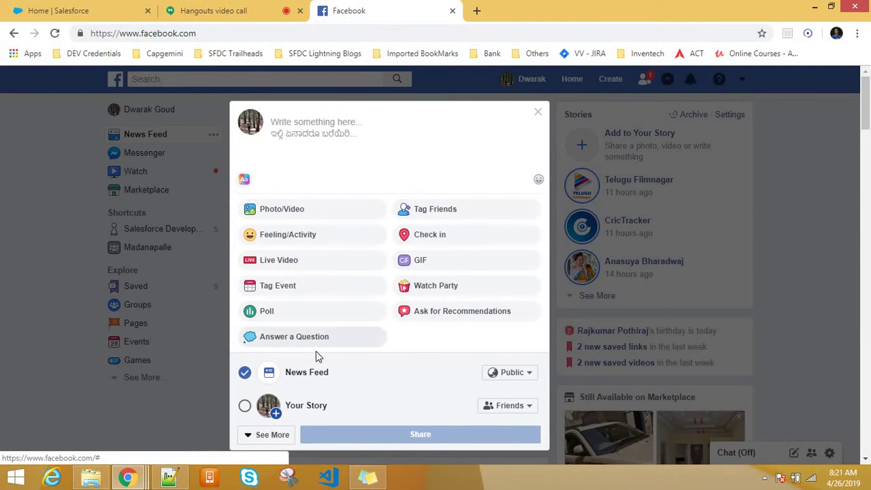
{"action": "left_click", "coordinate": [265, 434]}
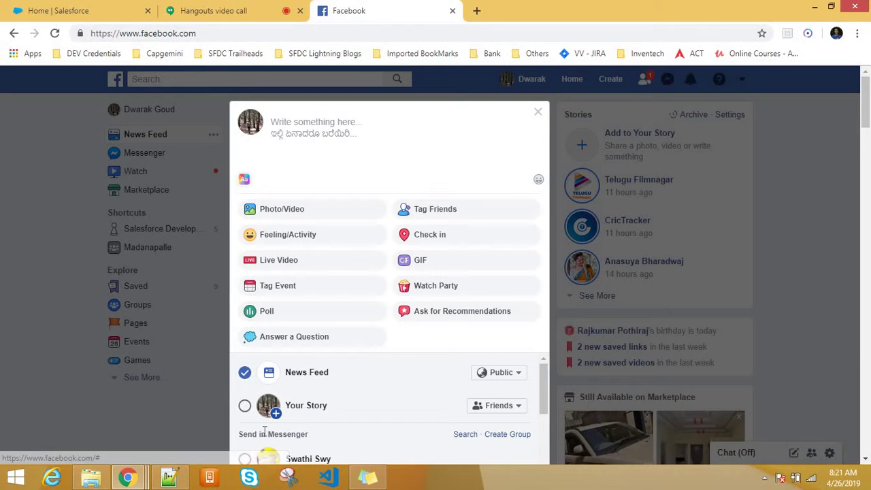
{"action": "mouse_move", "coordinate": [545, 385]}
{"action": "left_mouse_down"}
{"action": "mouse_move", "coordinate": [543, 410]}
{"action": "mouse_move", "coordinate": [544, 374]}
{"action": "left_mouse_up"}
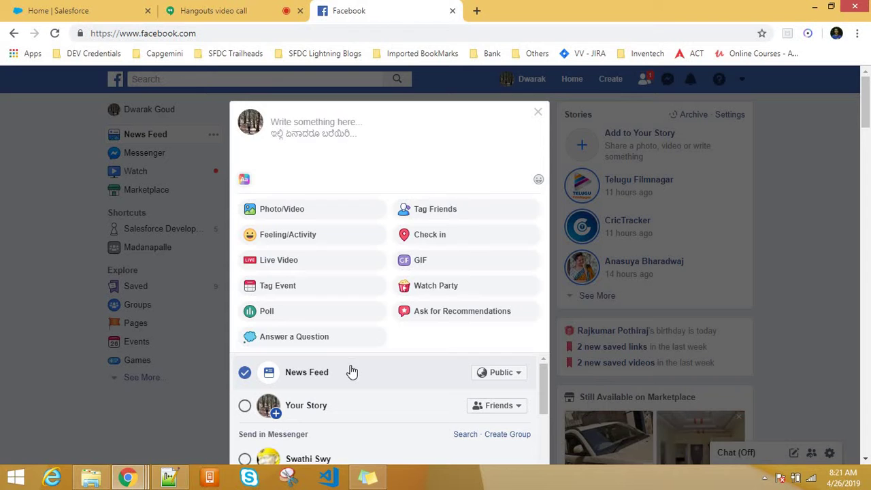
{"action": "left_click", "coordinate": [260, 313]}
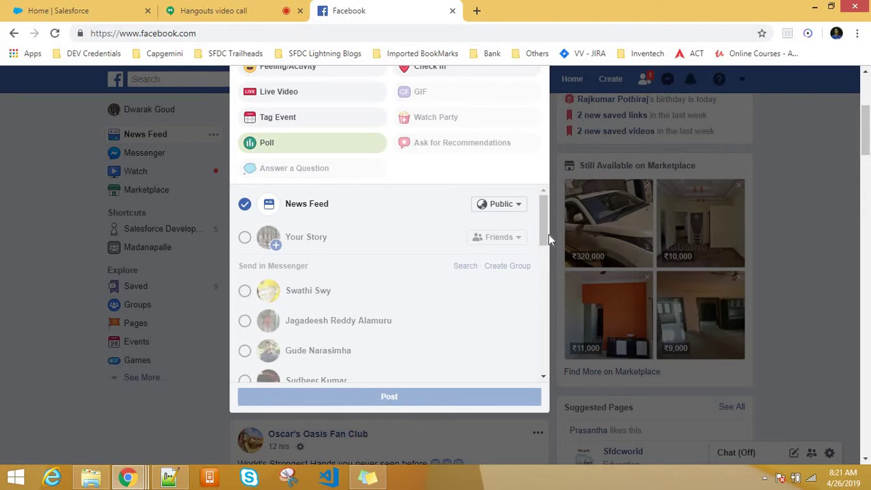
{"action": "left_click_drag", "start_coordinate": [548, 234], "coordinate": [544, 190]}
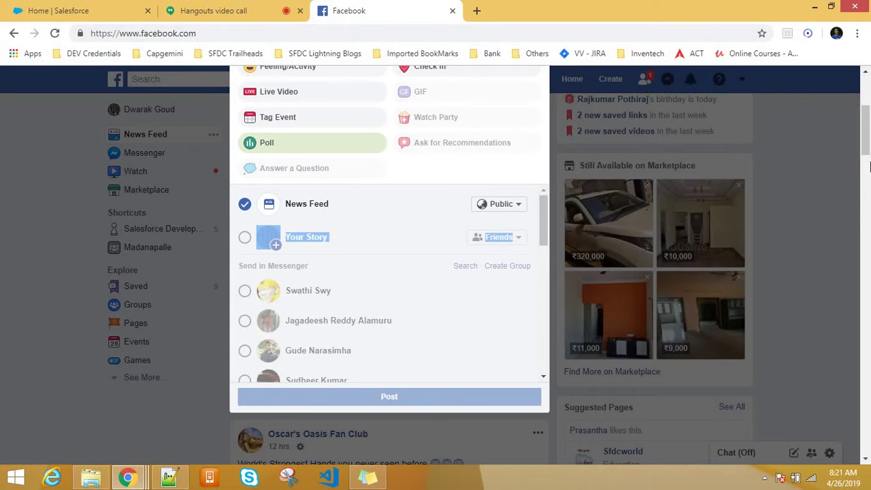
{"action": "left_click_drag", "start_coordinate": [867, 130], "coordinate": [866, 96]}
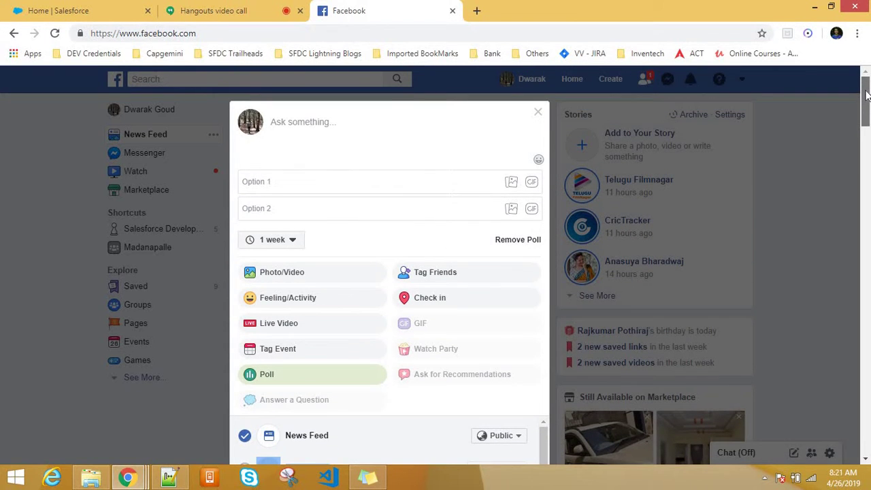
{"action": "left_click", "coordinate": [517, 240]}
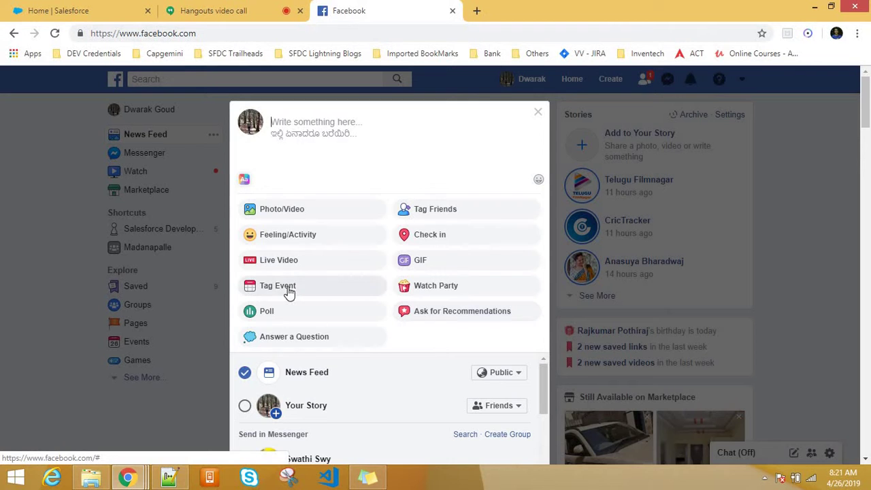
Step: Close the unfinished Facebook post composer without publishing
{"action": "left_click", "coordinate": [537, 113]}
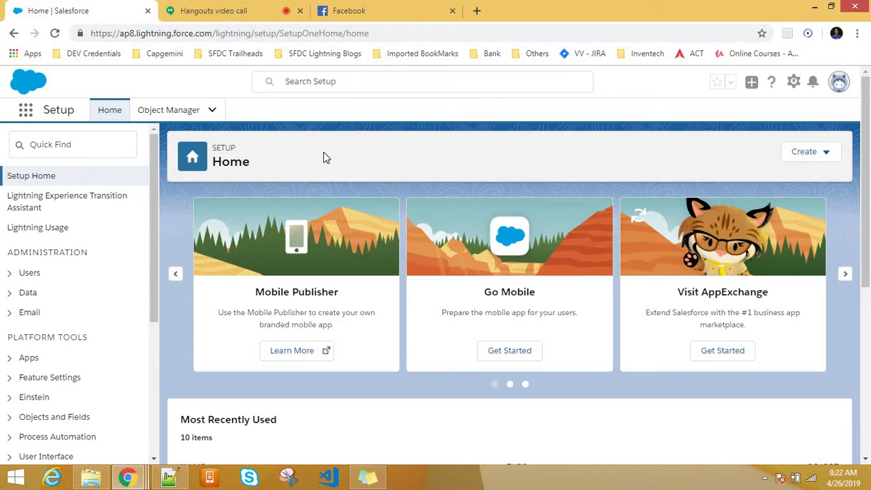
{"action": "left_click", "coordinate": [218, 9]}
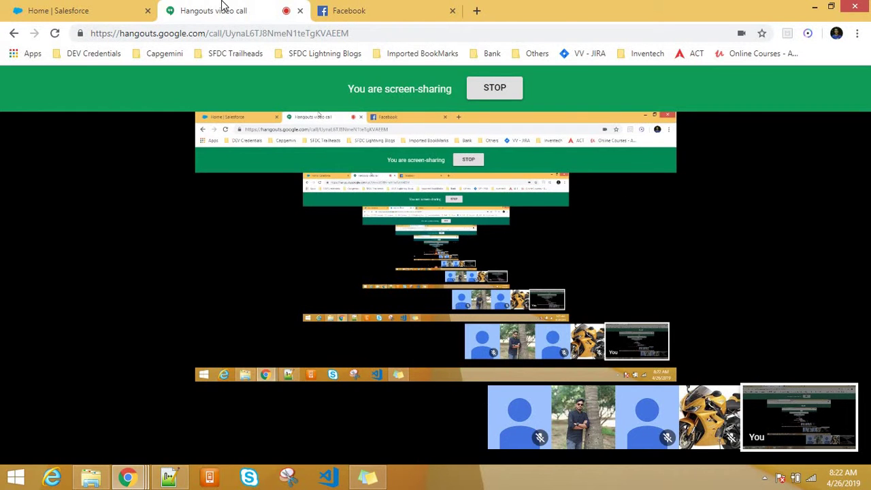
{"action": "mouse_move", "coordinate": [425, 306]}
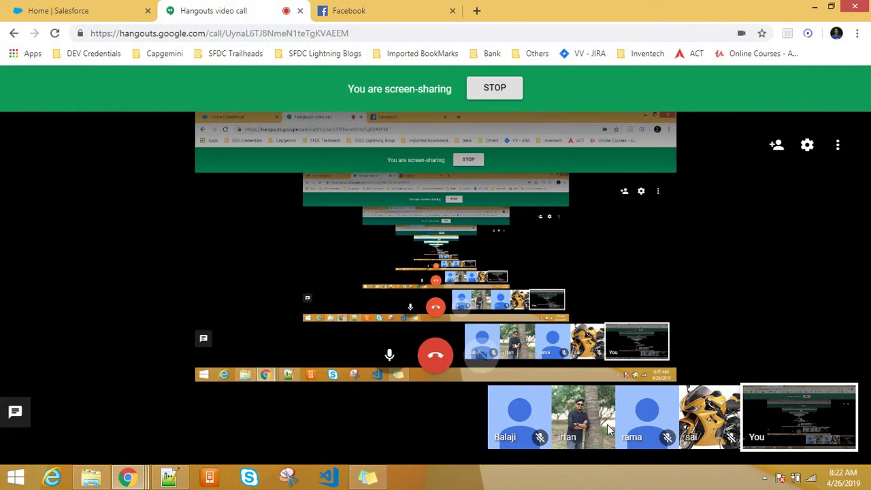
{"action": "left_click", "coordinate": [102, 10]}
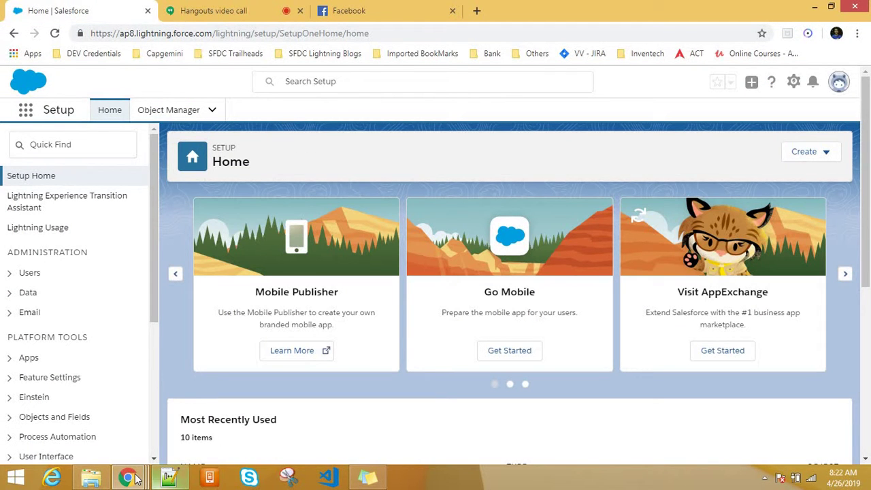
{"action": "mouse_move", "coordinate": [135, 478]}
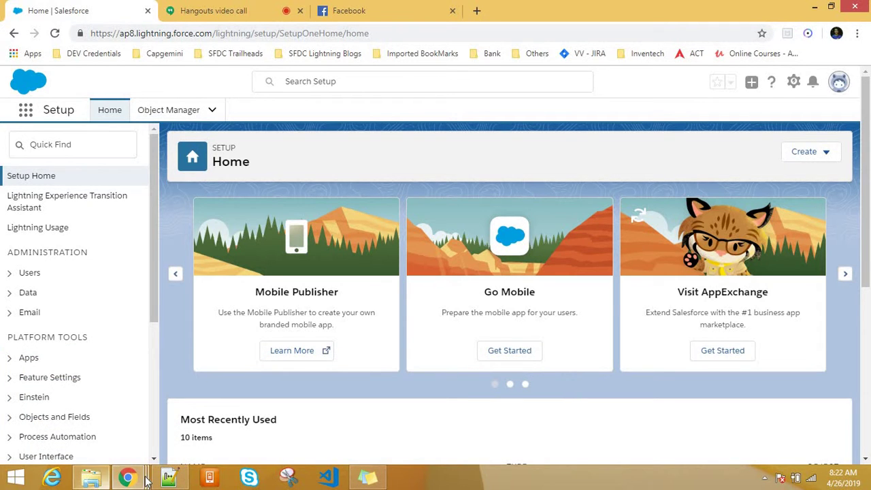
Step: Bring the Notepad++ notes back and select the 'Web to Lead and Web to CASE' heading
{"action": "left_click", "coordinate": [168, 477]}
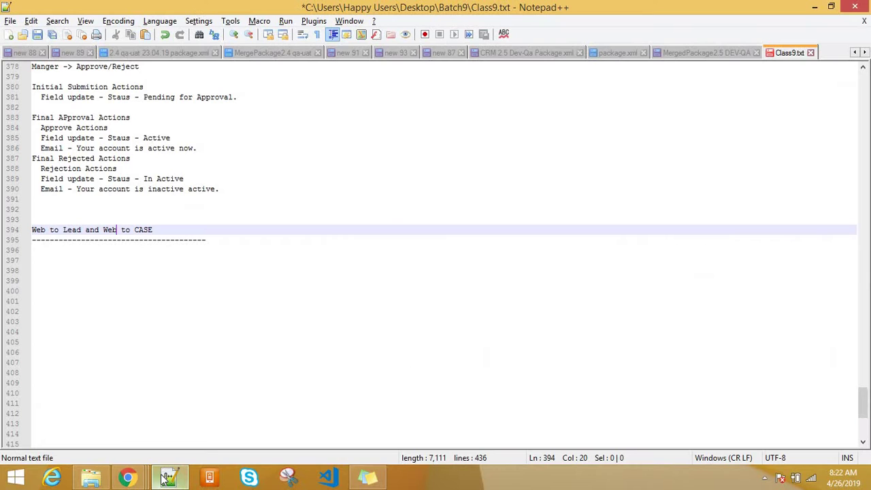
{"action": "left_click", "coordinate": [77, 231]}
{"action": "left_click", "coordinate": [97, 223]}
{"action": "left_click", "coordinate": [47, 232]}
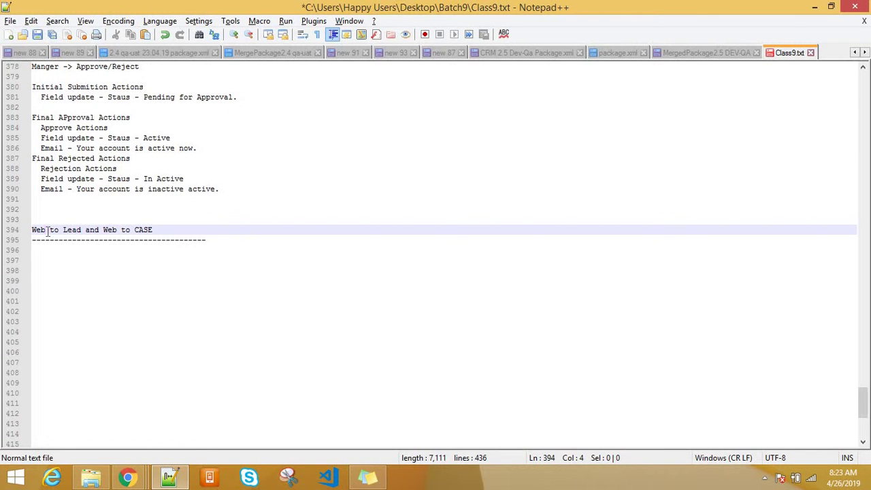
{"action": "double_click", "coordinate": [72, 230]}
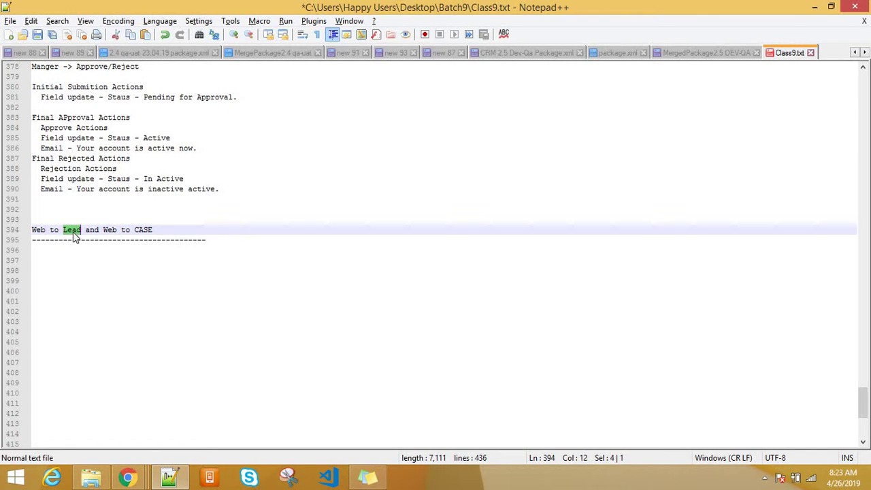
{"action": "double_click", "coordinate": [145, 234]}
{"action": "left_click", "coordinate": [188, 239]}
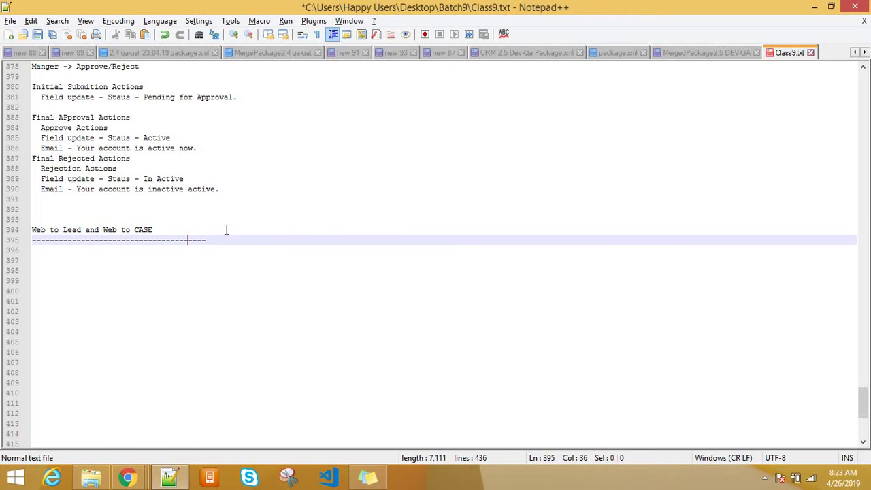
{"action": "left_click_drag", "start_coordinate": [188, 231], "coordinate": [31, 232]}
Step: Below the heading's underline, add a blank line and type '1. Facebook - > Add /Post'
{"action": "left_click", "coordinate": [212, 239]}
{"action": "key", "text": "Return"}
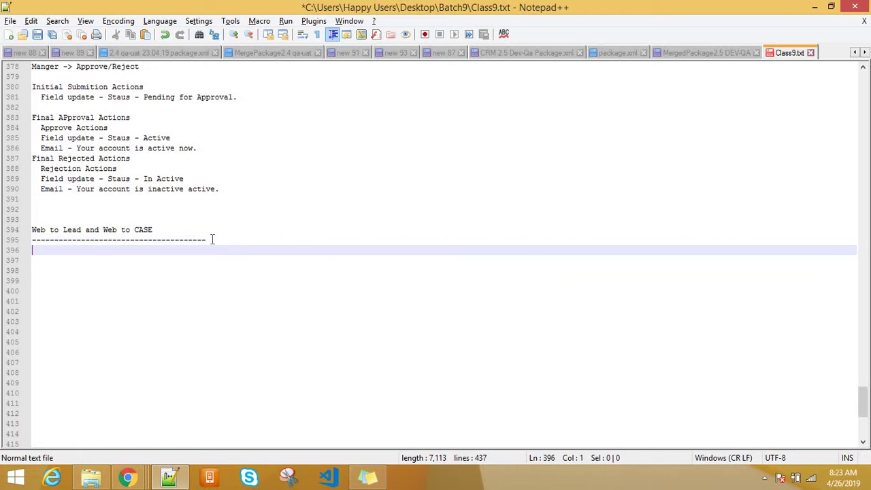
{"action": "key", "text": "Return"}
{"action": "key", "text": "Return"}
{"action": "type", "text": "1. "}
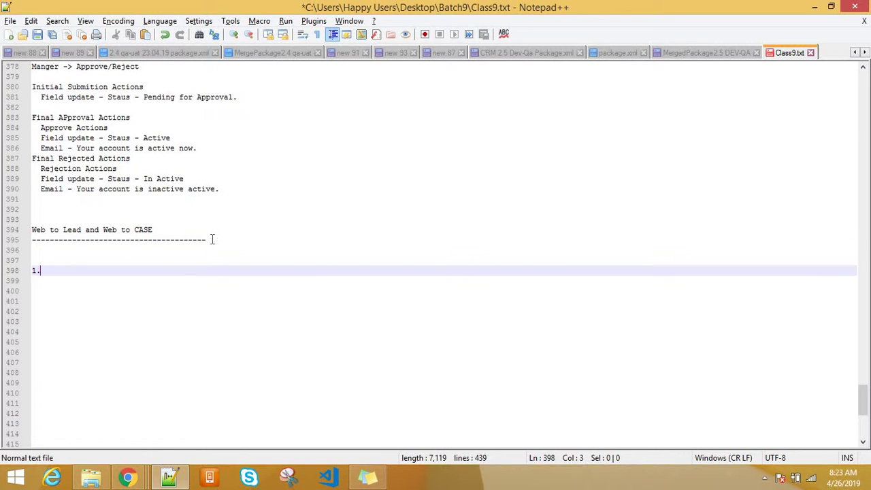
{"action": "type", "text": "Fa"}
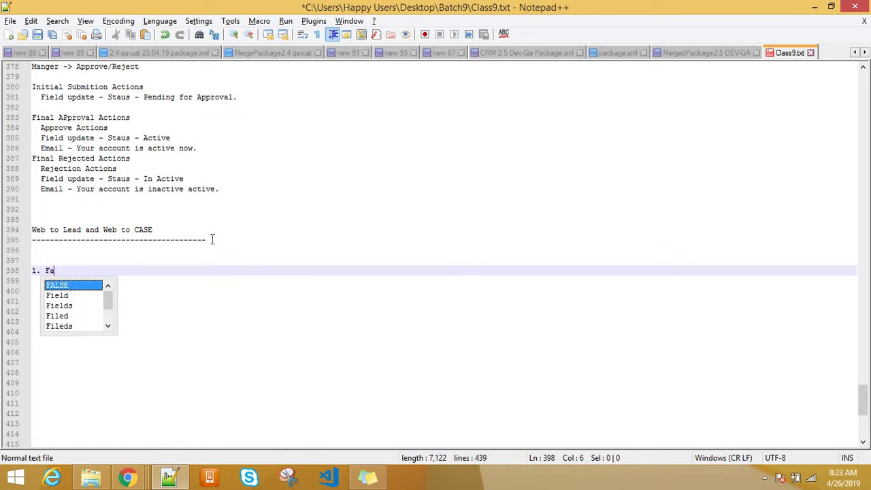
{"action": "type", "text": "ceboo"}
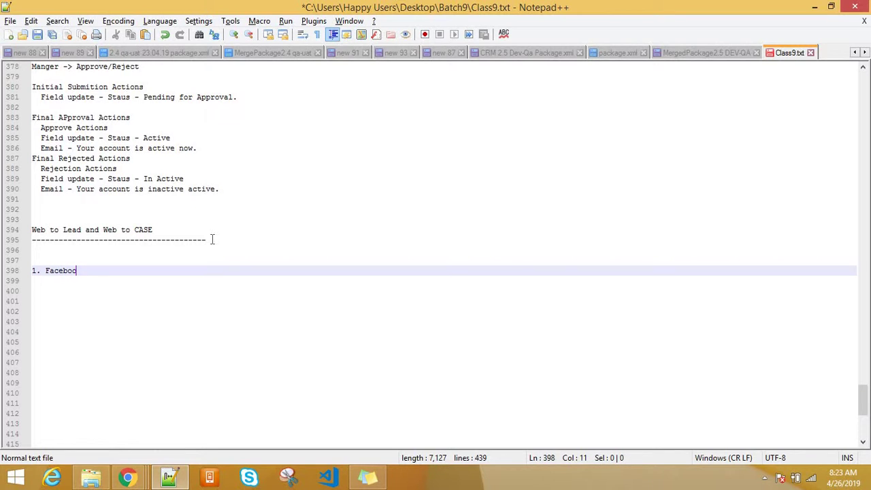
{"action": "type", "text": "k - > Add /Post"}
Step: Return to the Facebook feed and scroll down to the Purva Zenium sponsored ad
{"action": "mouse_move", "coordinate": [127, 478]}
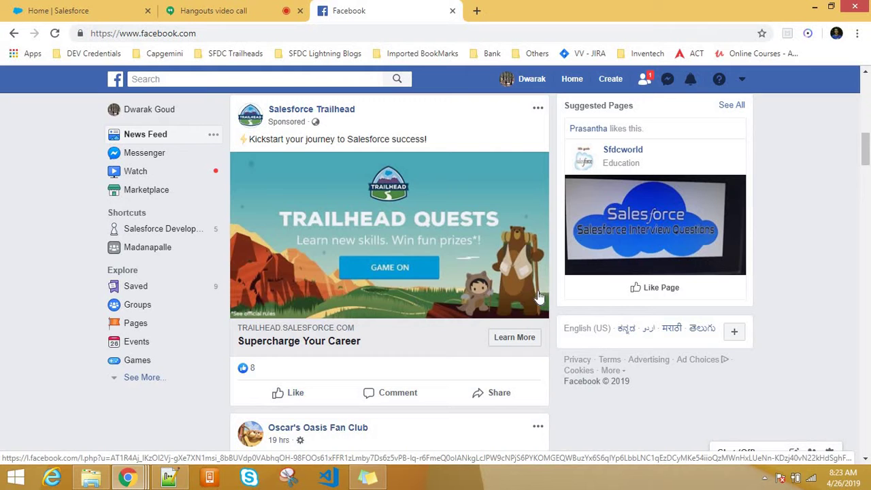
{"action": "left_click_drag", "start_coordinate": [867, 170], "coordinate": [867, 284]}
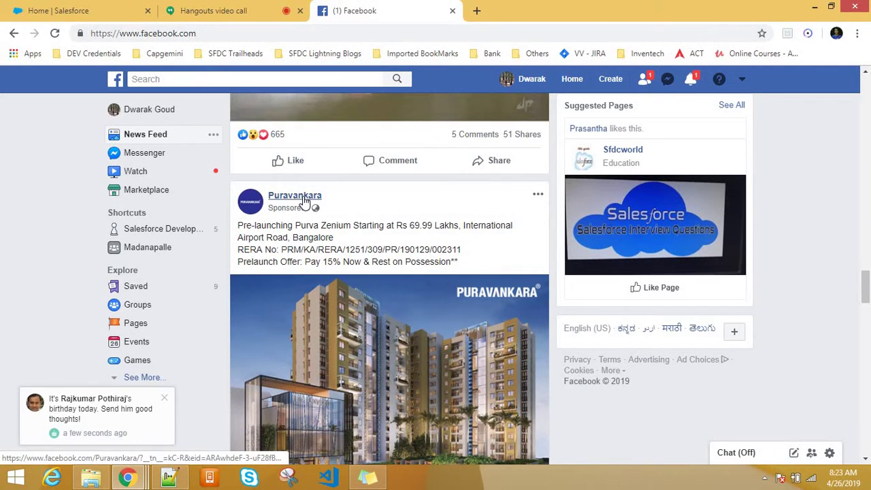
{"action": "mouse_move", "coordinate": [304, 199]}
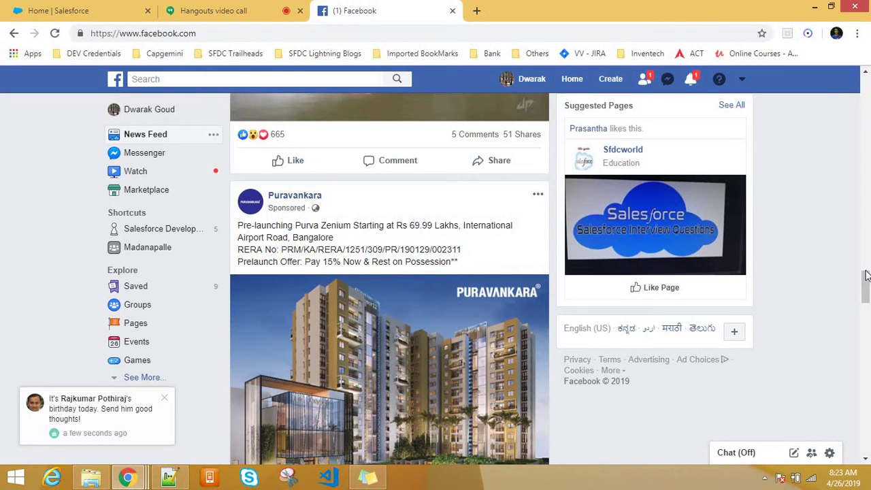
{"action": "scroll", "coordinate": [866, 275], "scroll_direction": "down", "scroll_amount": 4}
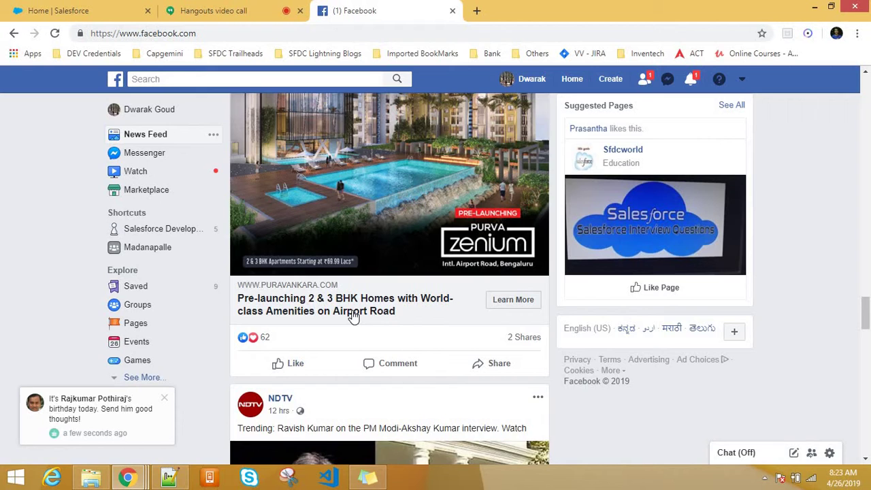
Step: Open the Puravankara ad's lead form via its Airport Road caption, then go to Salesforce Home
{"action": "left_click", "coordinate": [351, 312]}
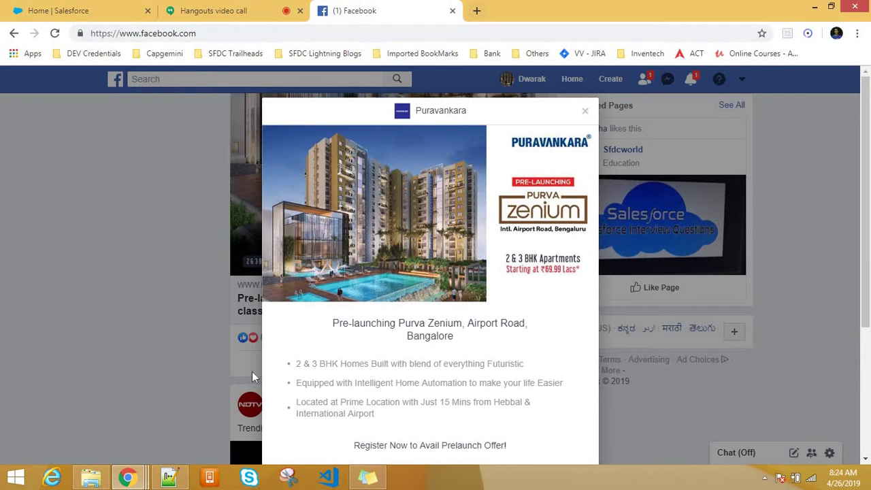
{"action": "left_click", "coordinate": [54, 9]}
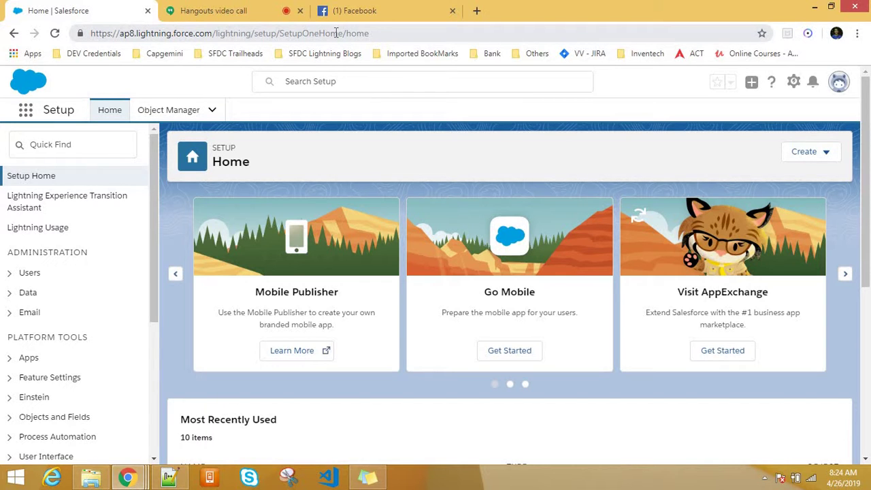
Step: Bring the Notepad++ notes forward and select 'Web to Lead' on line 394
{"action": "left_click", "coordinate": [168, 477]}
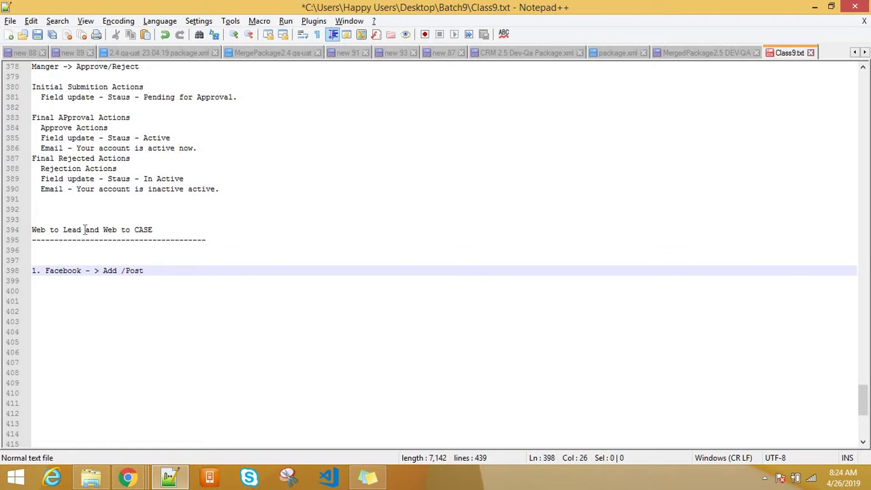
{"action": "left_click_drag", "start_coordinate": [86, 230], "coordinate": [31, 225]}
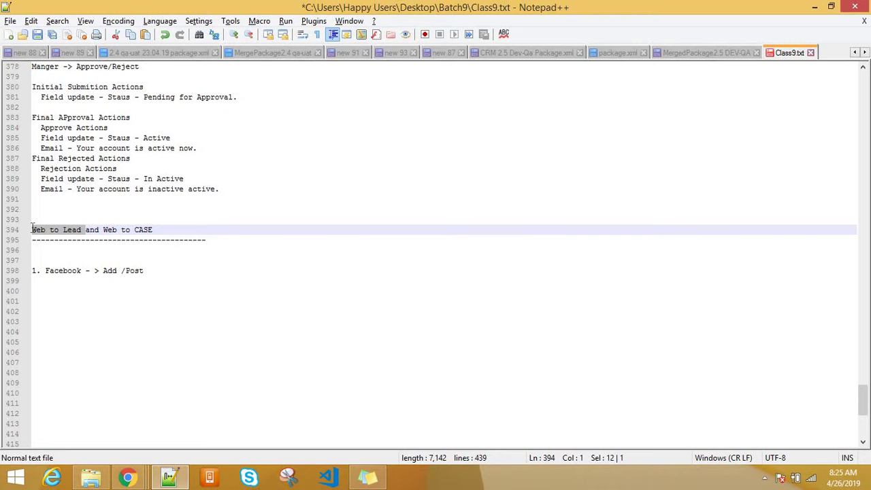
Step: Below the Facebook line, list Campain, Lead, Account, Contact and Case, one per line
{"action": "left_click", "coordinate": [155, 281]}
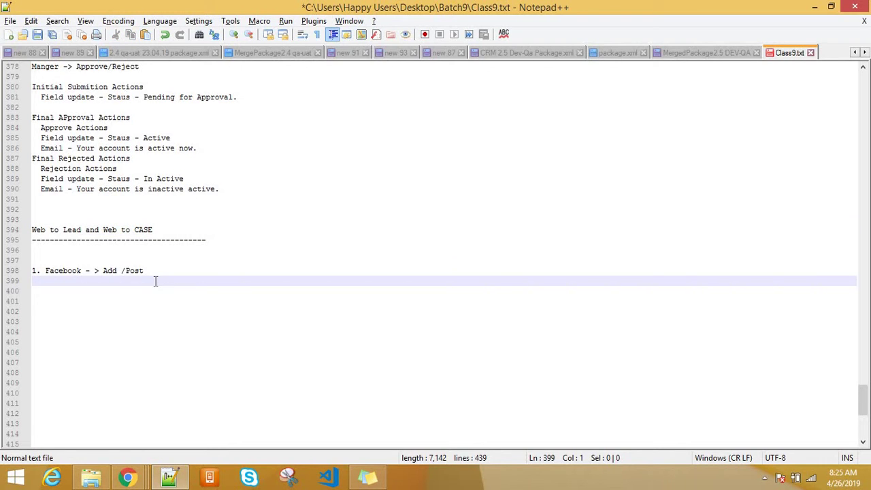
{"action": "key", "text": "Return"}
{"action": "key", "text": "Return"}
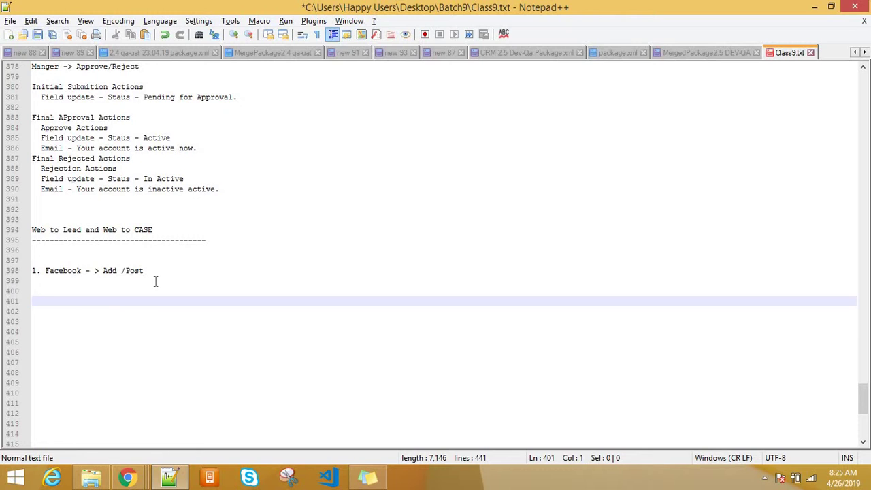
{"action": "type", "text": "Campain"}
{"action": "key", "text": "Return"}
{"action": "type", "text": "Lead"}
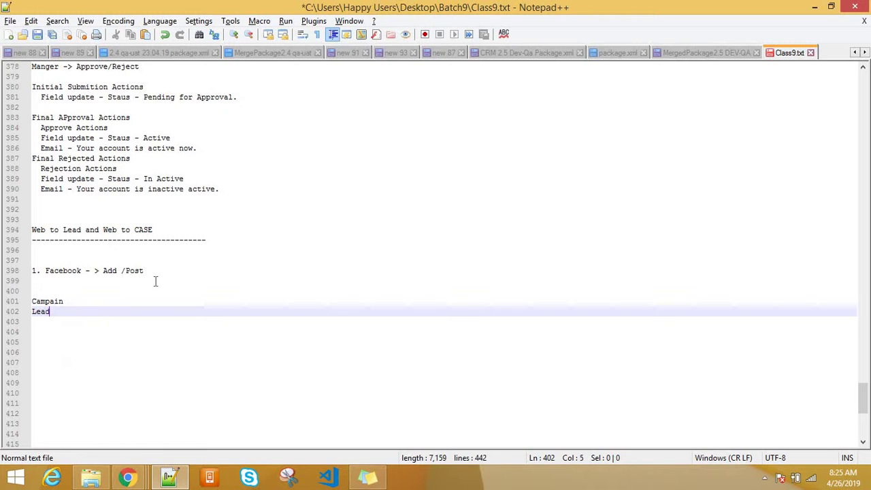
{"action": "key", "text": "Return"}
{"action": "type", "text": "Account"}
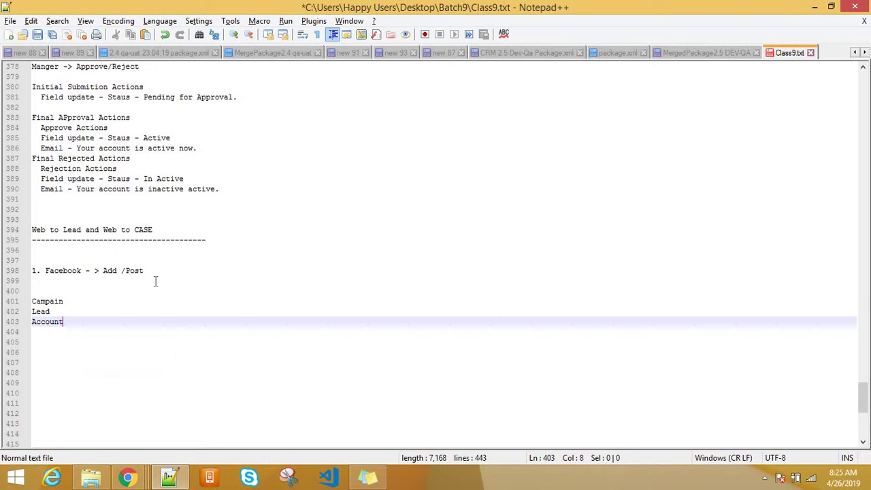
{"action": "key", "text": "Return"}
{"action": "type", "text": "COn"}
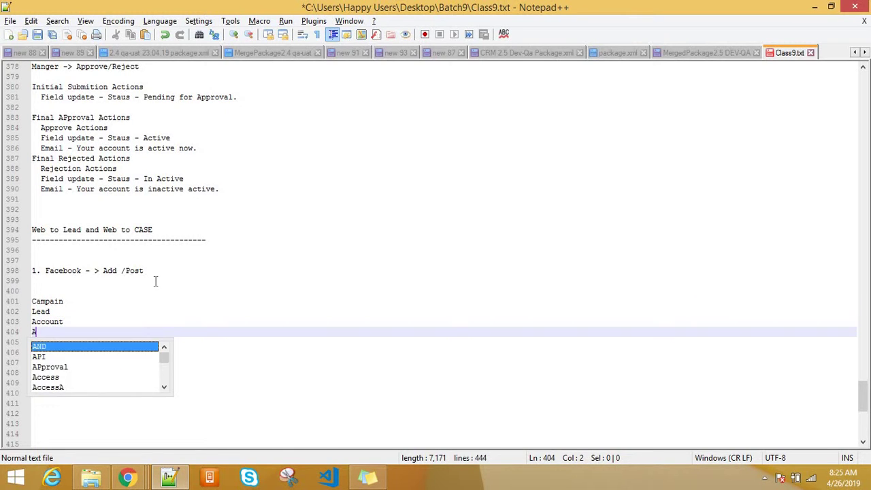
{"action": "key", "text": "BackSpace"}
{"action": "key", "text": "BackSpace"}
{"action": "key", "text": "BackSpace"}
{"action": "type", "text": "Contact"}
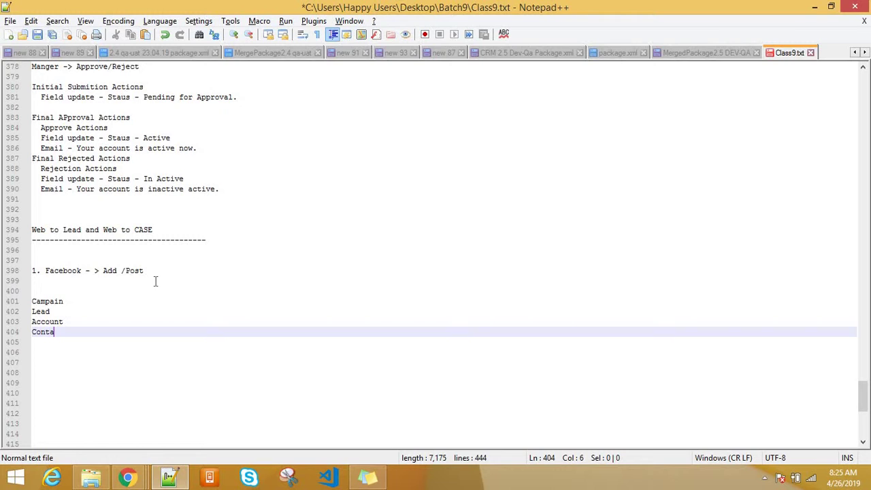
{"action": "key", "text": "Return"}
{"action": "type", "text": "Case"}
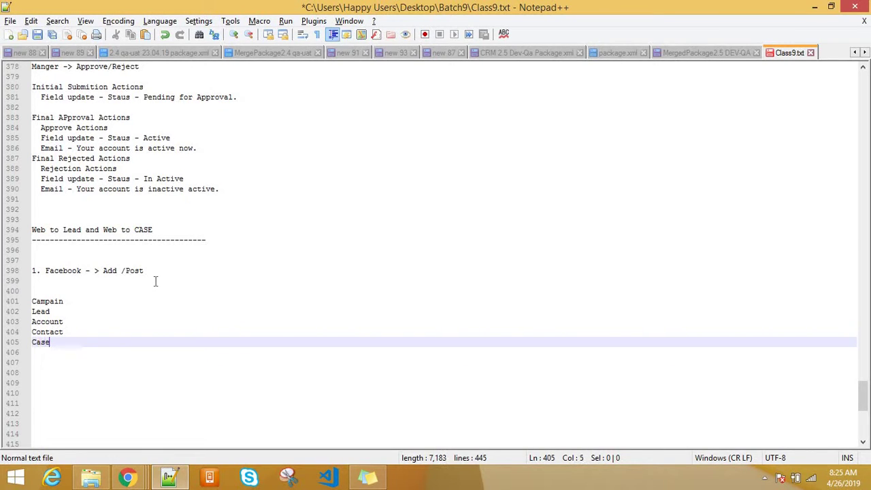
{"action": "key", "text": "Return"}
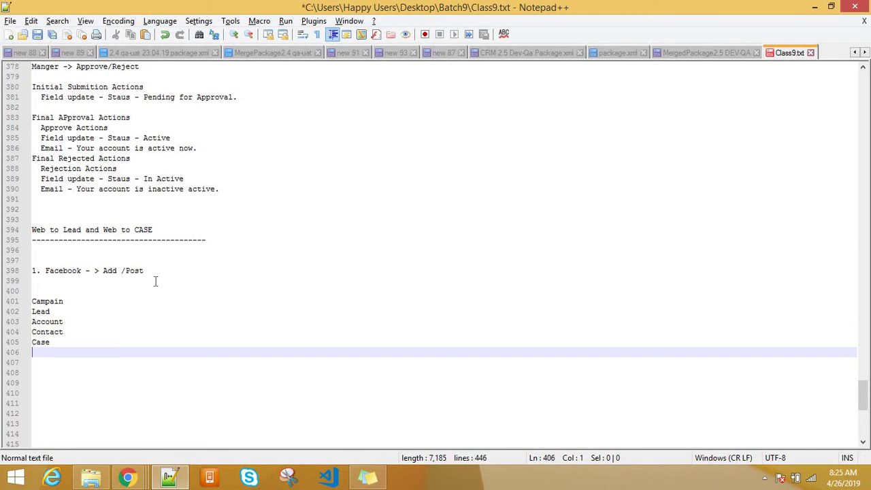
Step: Add ForeCaste and Prouct, remove a stray 'Ac', and open a new line after Prouct
{"action": "type", "text": "ForeCaste"}
{"action": "key", "text": "Return"}
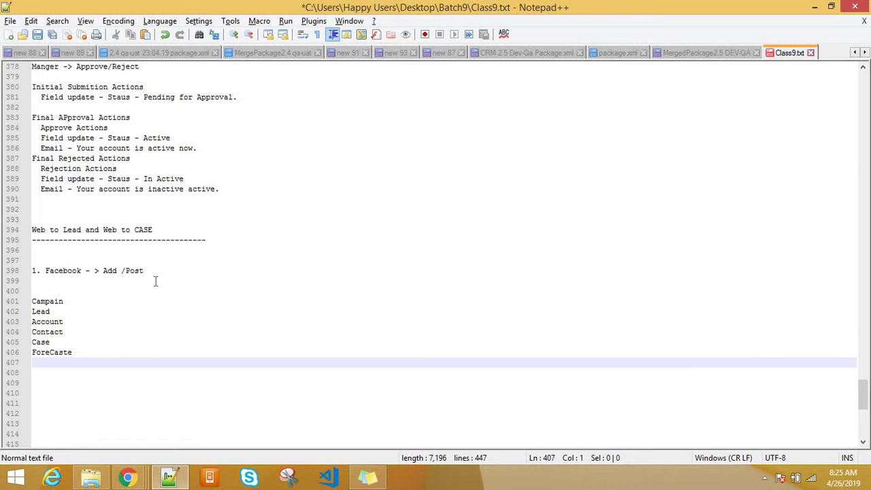
{"action": "type", "text": "Prouct"}
{"action": "key", "text": "Return"}
{"action": "type", "text": "Ac"}
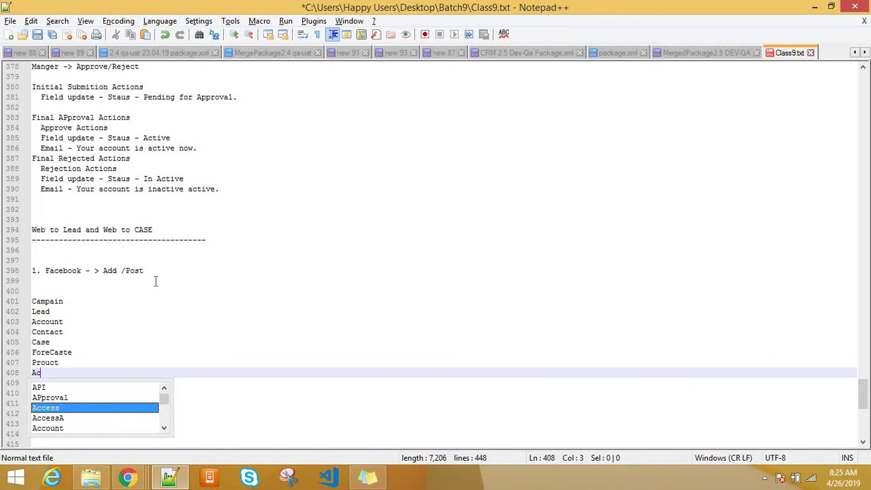
{"action": "key", "text": "BackSpace"}
{"action": "key", "text": "BackSpace"}
{"action": "key", "text": "BackSpace"}
{"action": "key", "text": "Return"}
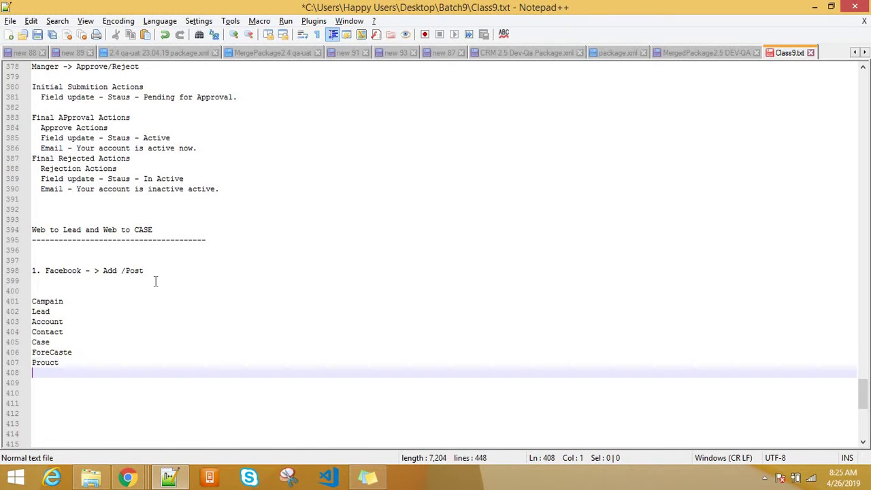
{"action": "left_click", "coordinate": [50, 363]}
{"action": "left_click", "coordinate": [69, 365]}
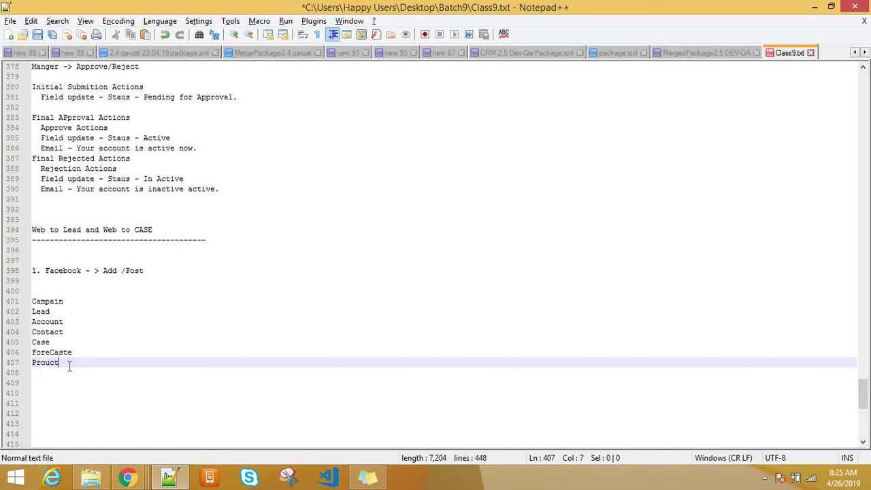
{"action": "key", "text": "Return"}
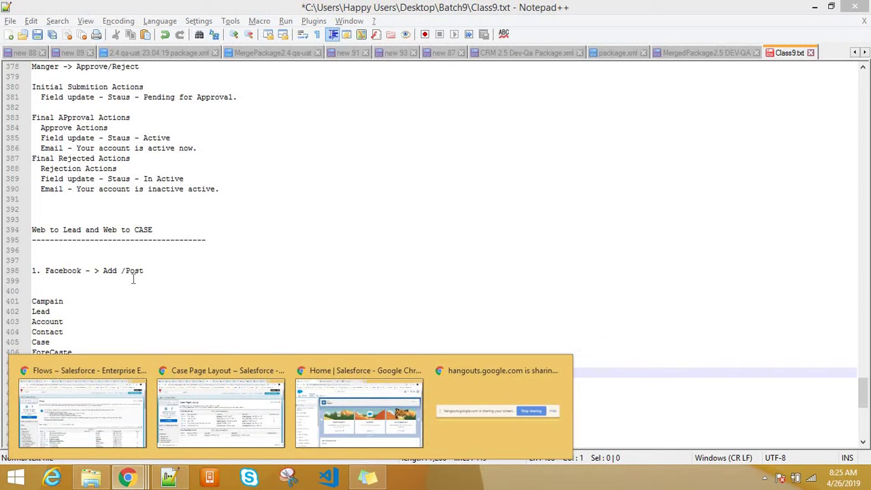
{"action": "left_click", "coordinate": [133, 279]}
{"action": "left_click", "coordinate": [80, 361]}
{"action": "key", "text": "Return"}
Step: Continue the list with Attachments, Notes, Events, Tasks, Activity and Email
{"action": "type", "text": "A"}
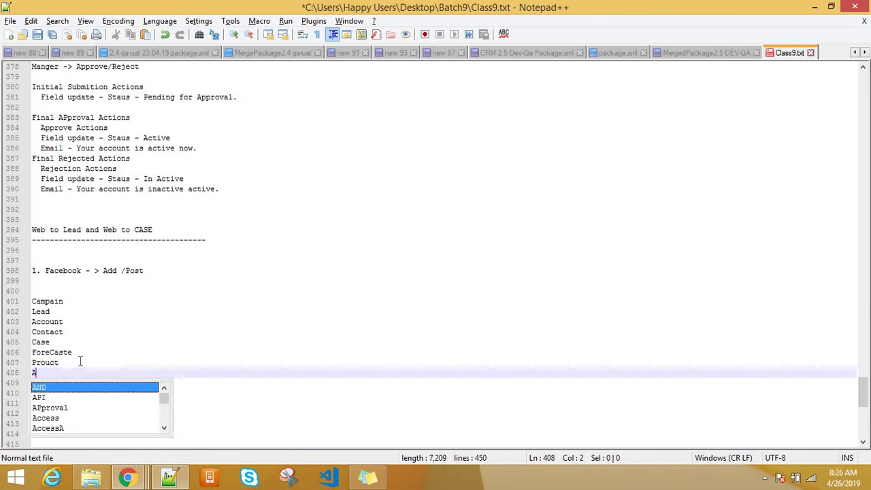
{"action": "type", "text": "ttache"}
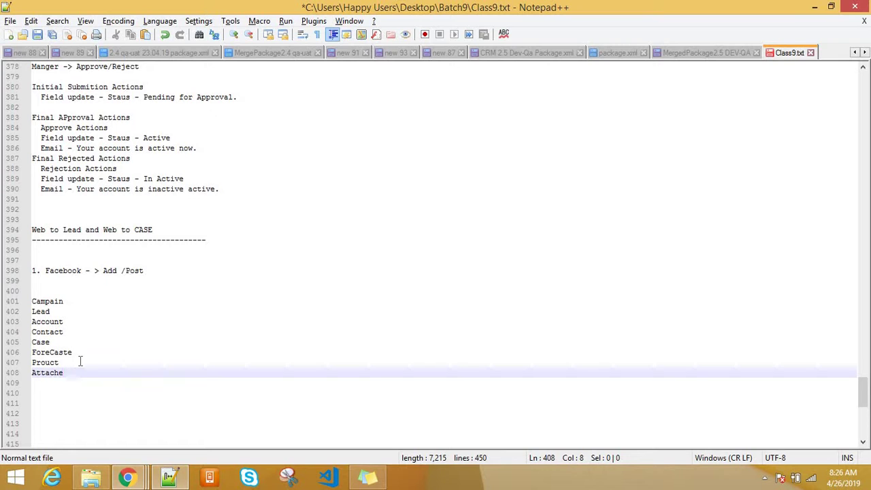
{"action": "key", "text": "BackSpace"}
{"action": "type", "text": "ments"}
{"action": "key", "text": "Return"}
{"action": "type", "text": "Not"}
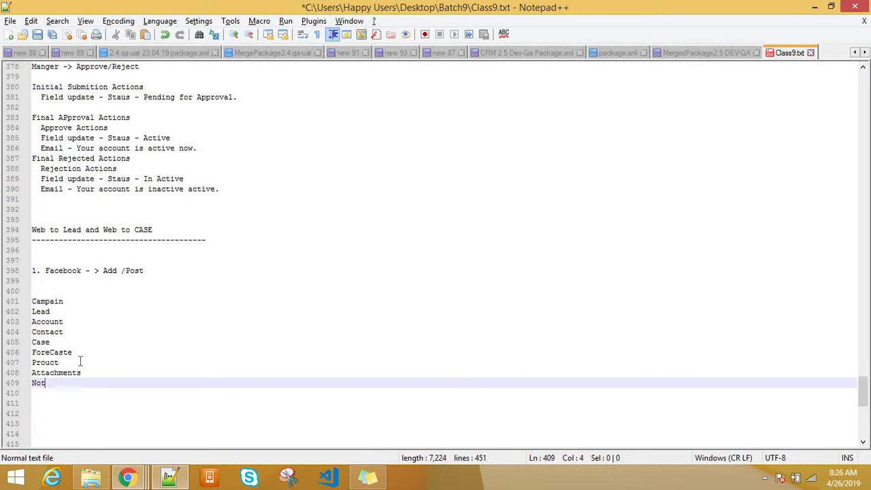
{"action": "type", "text": "es"}
{"action": "key", "text": "Return"}
{"action": "type", "text": "Events"}
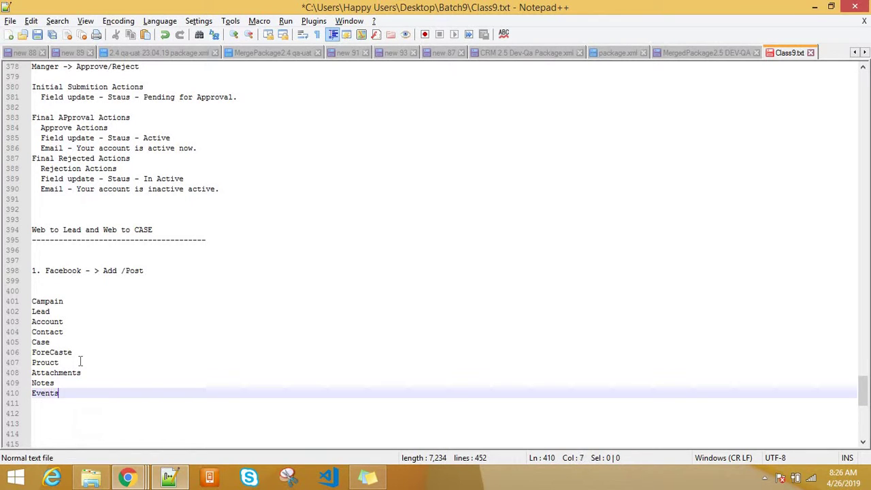
{"action": "key", "text": "Return"}
{"action": "type", "text": "Tasks"}
{"action": "key", "text": "Return"}
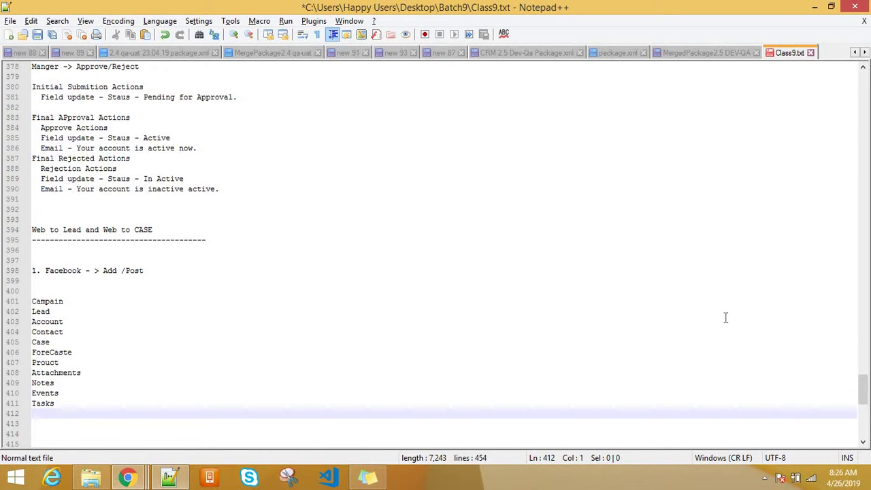
{"action": "type", "text": "Activity"}
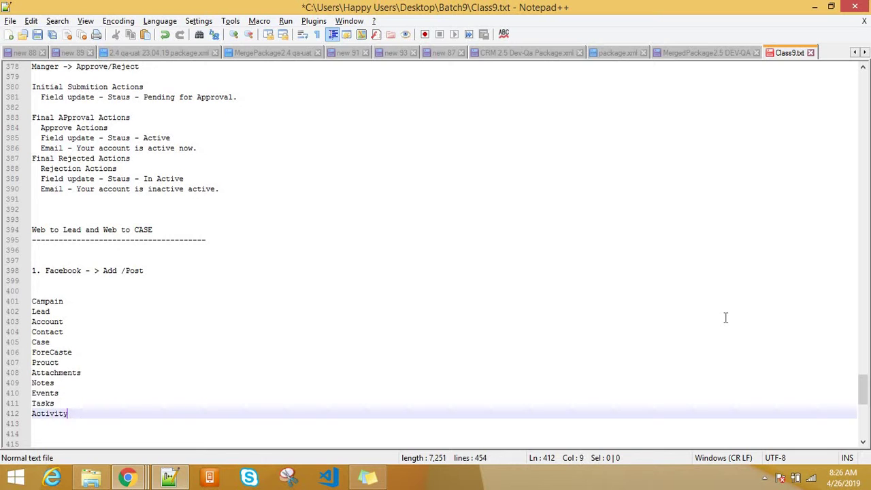
{"action": "key", "text": "Return"}
{"action": "type", "text": "Email"}
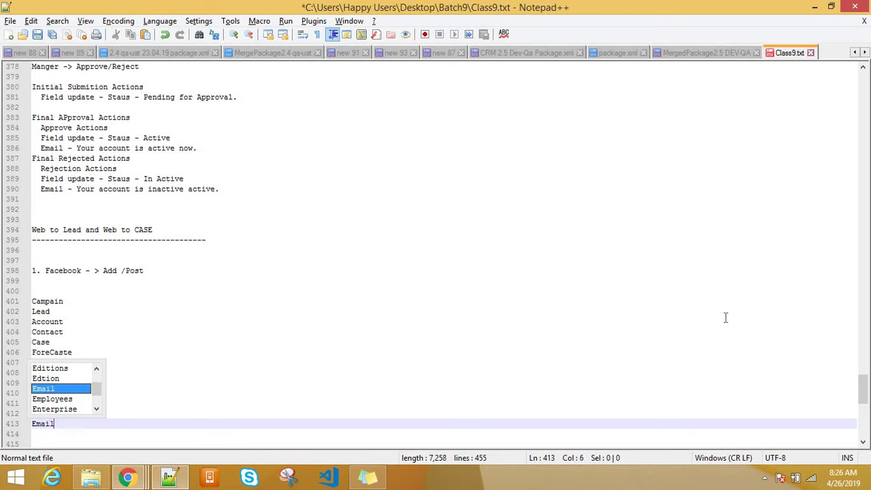
{"action": "left_click", "coordinate": [647, 380]}
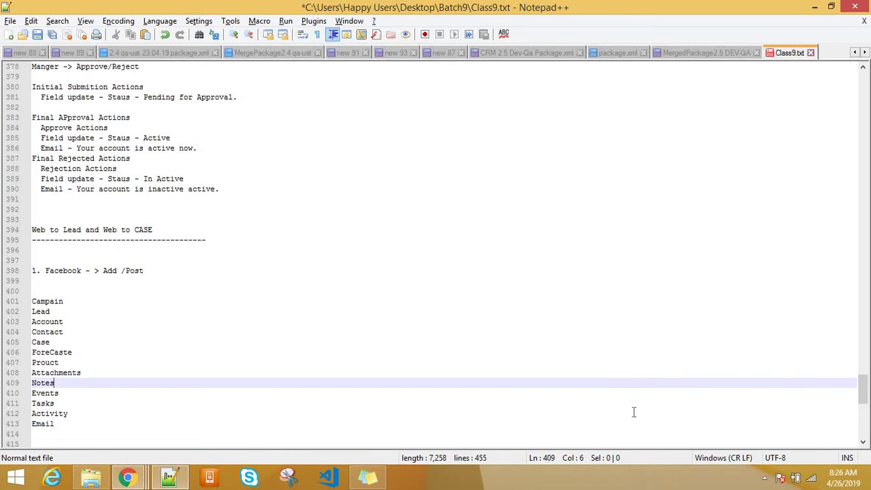
{"action": "left_click_drag", "start_coordinate": [863, 392], "coordinate": [863, 401]}
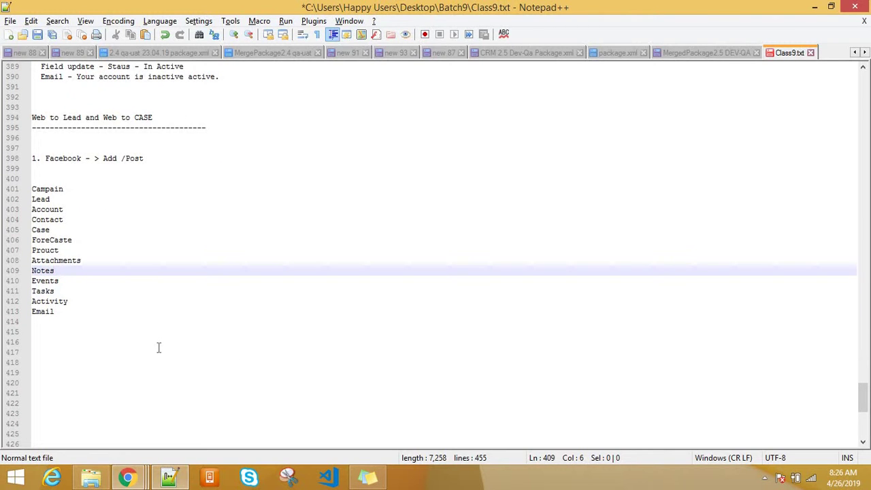